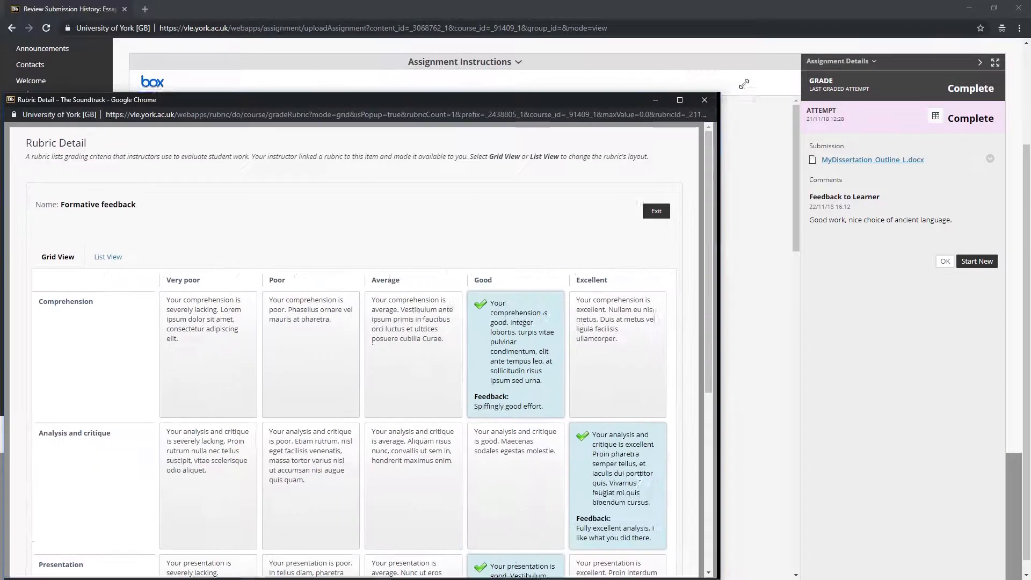
{"action": "left_click_drag", "start_coordinate": [630, 96], "coordinate": [650, 38]}
{"action": "left_click_drag", "start_coordinate": [785, 247], "coordinate": [786, 346]}
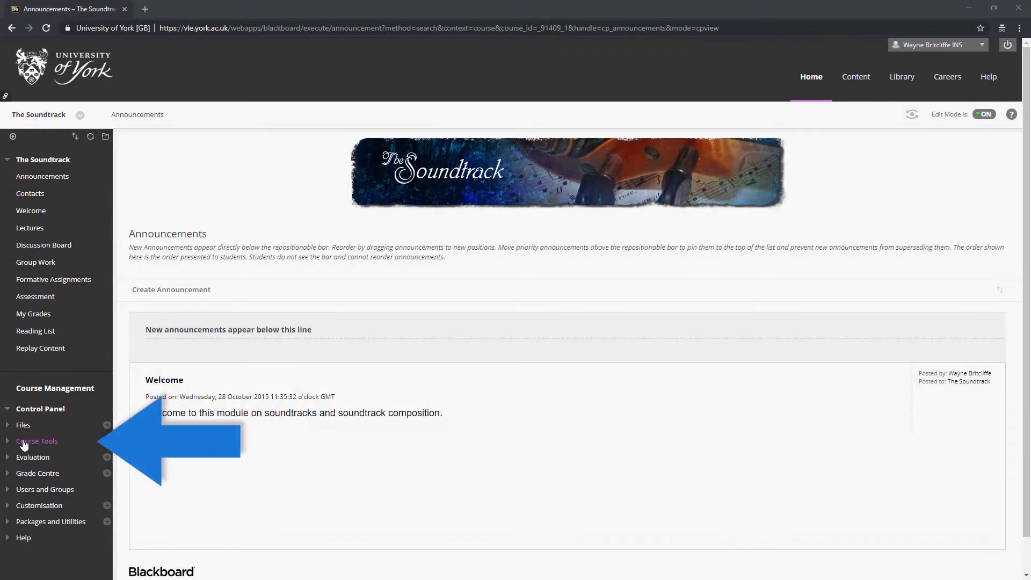
- Open the Rubrics tool of The Soundtrack course from the course tools
{"action": "left_click", "coordinate": [38, 442]}
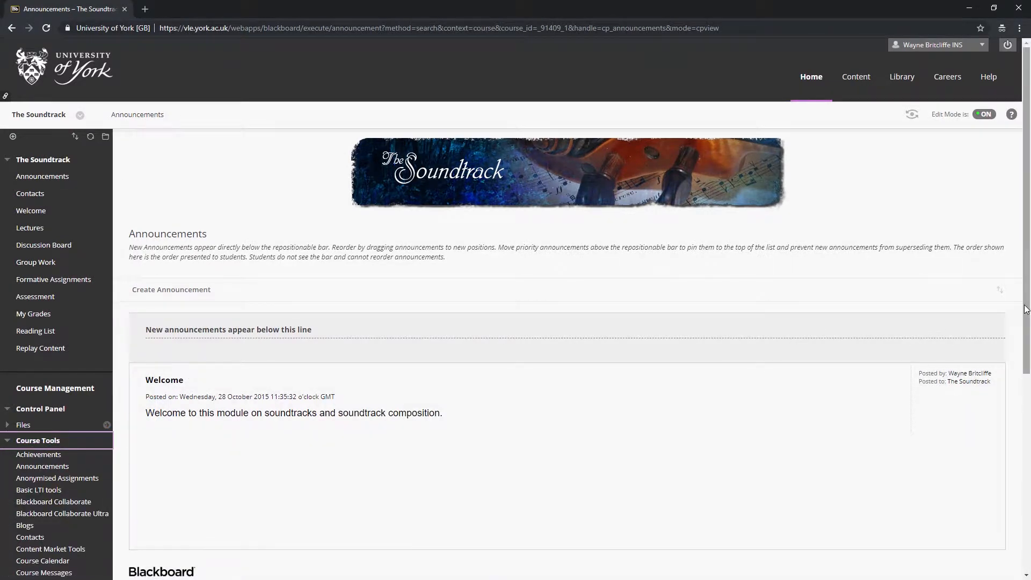
{"action": "left_click_drag", "start_coordinate": [1028, 308], "coordinate": [1028, 508]}
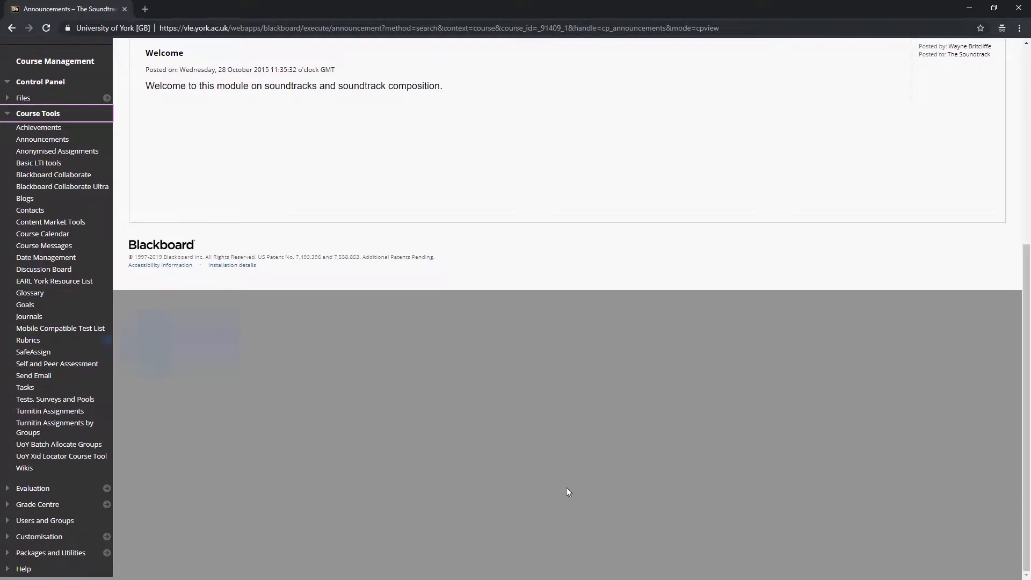
{"action": "left_click", "coordinate": [33, 342]}
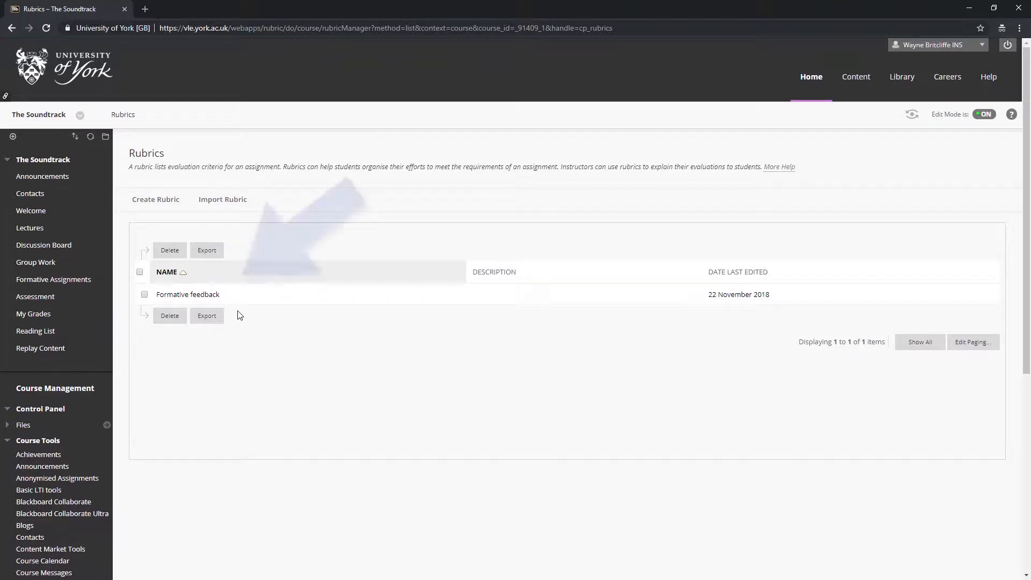
- View the Formative feedback rubric in edit mode and leave it without saving
{"action": "left_click", "coordinate": [226, 295]}
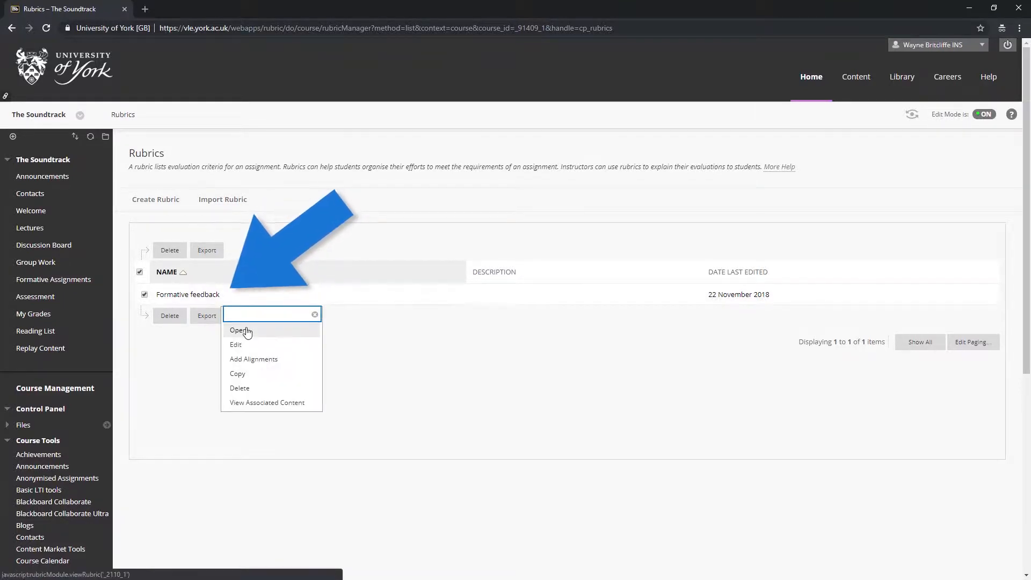
{"action": "left_click", "coordinate": [243, 348]}
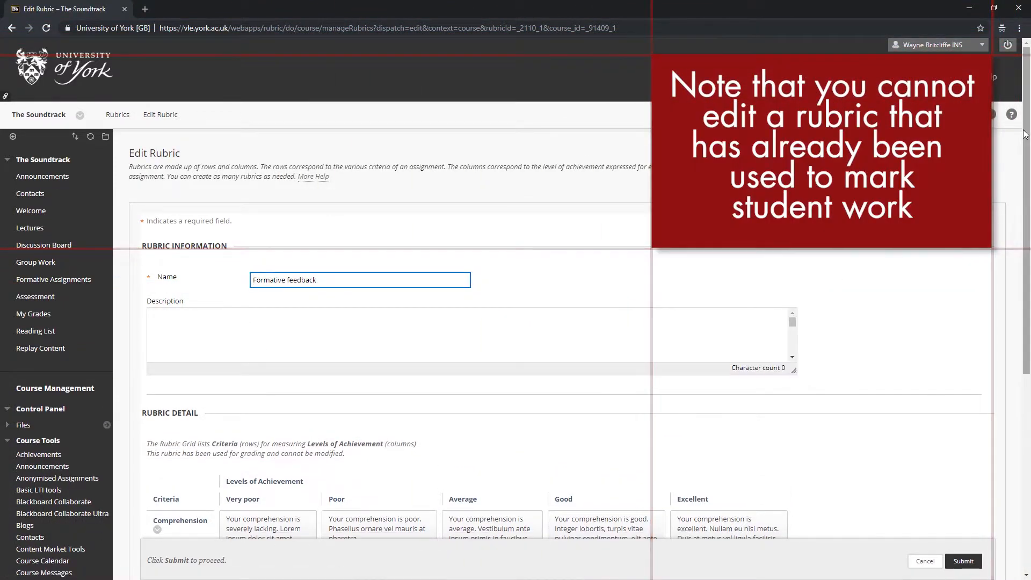
{"action": "mouse_move", "coordinate": [1026, 177]}
{"action": "left_mouse_down"}
{"action": "mouse_move", "coordinate": [1025, 376]}
{"action": "mouse_move", "coordinate": [1018, 177]}
{"action": "left_mouse_up"}
{"action": "left_click", "coordinate": [928, 561]}
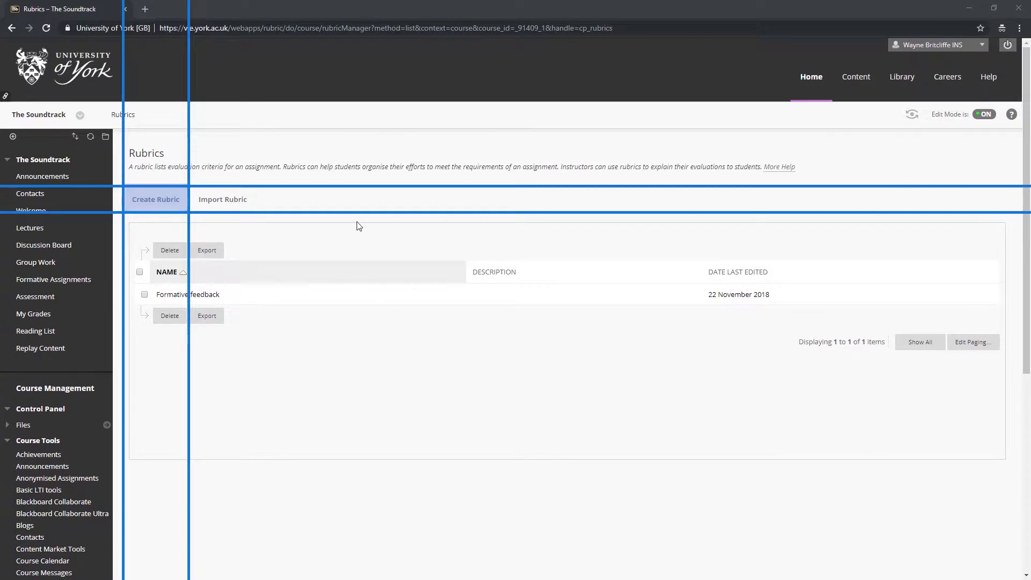
- Create a new rubric and name it Formative Assessment Rubric
{"action": "left_click", "coordinate": [169, 201]}
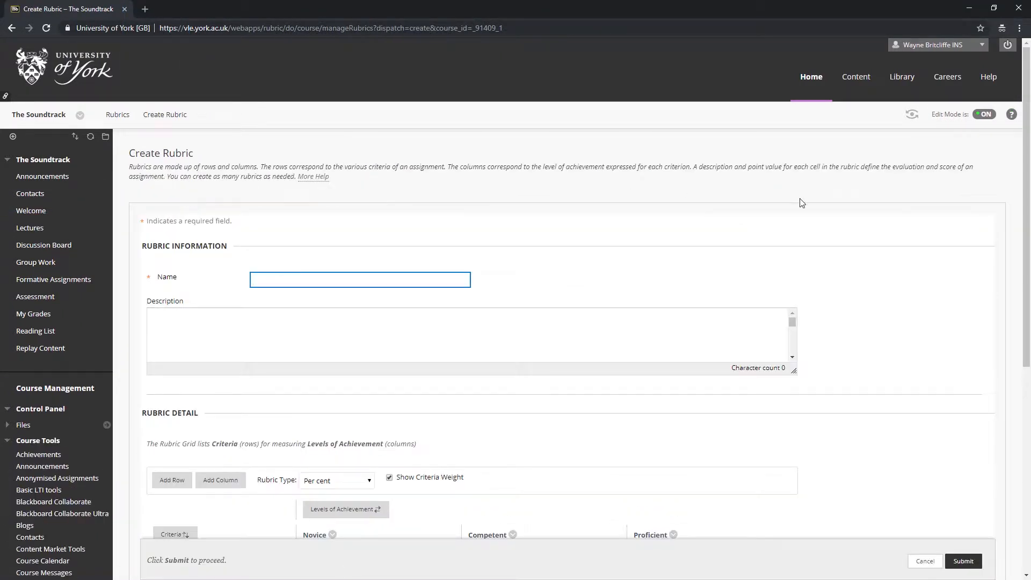
{"action": "scroll", "coordinate": [1003, 204], "scroll_direction": "down", "scroll_amount": 3}
{"action": "left_click", "coordinate": [430, 127]}
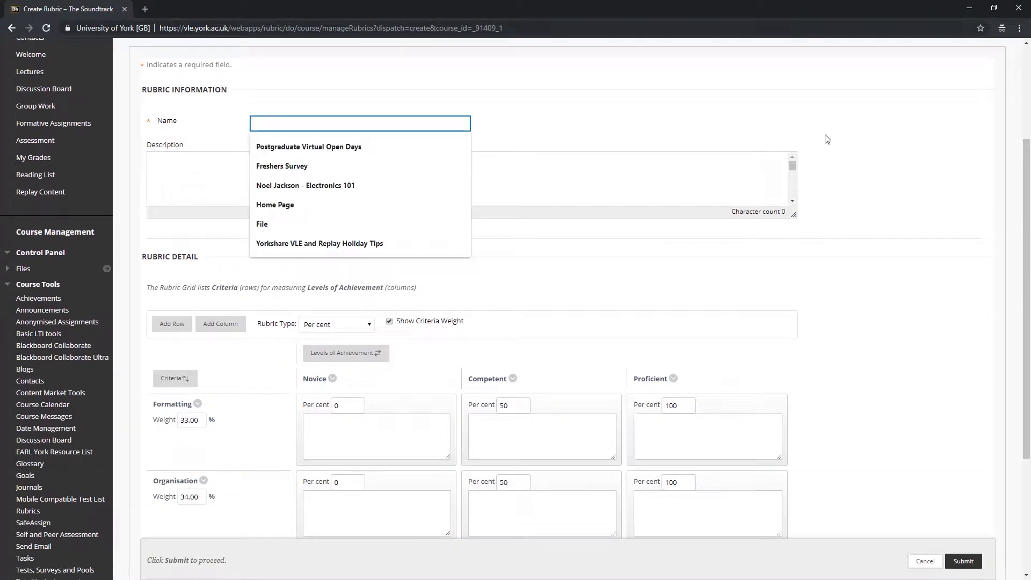
{"action": "type", "text": "Formative Assessment Rubric"}
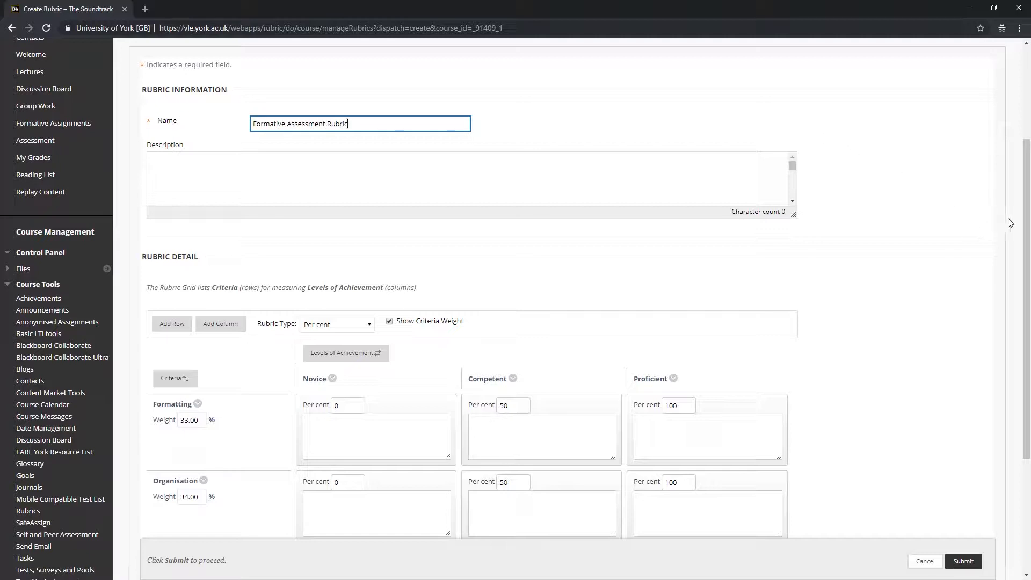
- Set the rubric type of the new rubric to No Points
{"action": "scroll", "coordinate": [1017, 356], "scroll_direction": "down", "scroll_amount": 4}
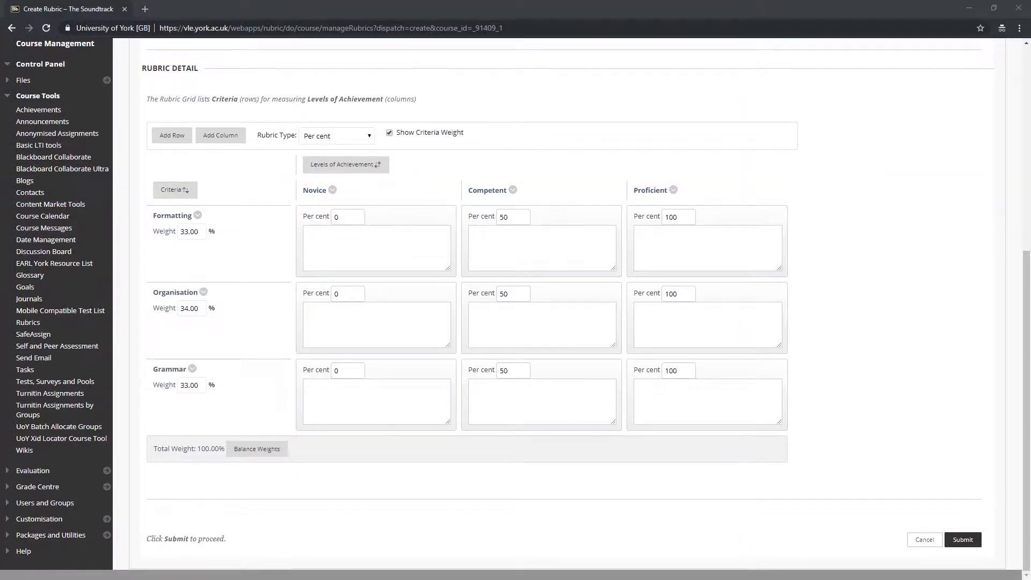
{"action": "left_click", "coordinate": [369, 137]}
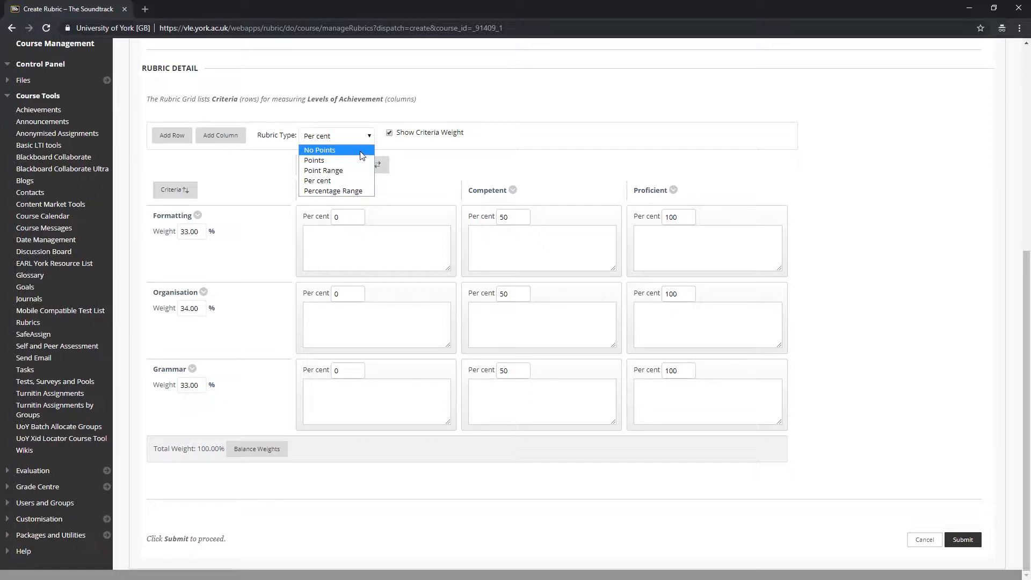
{"action": "left_click", "coordinate": [361, 155]}
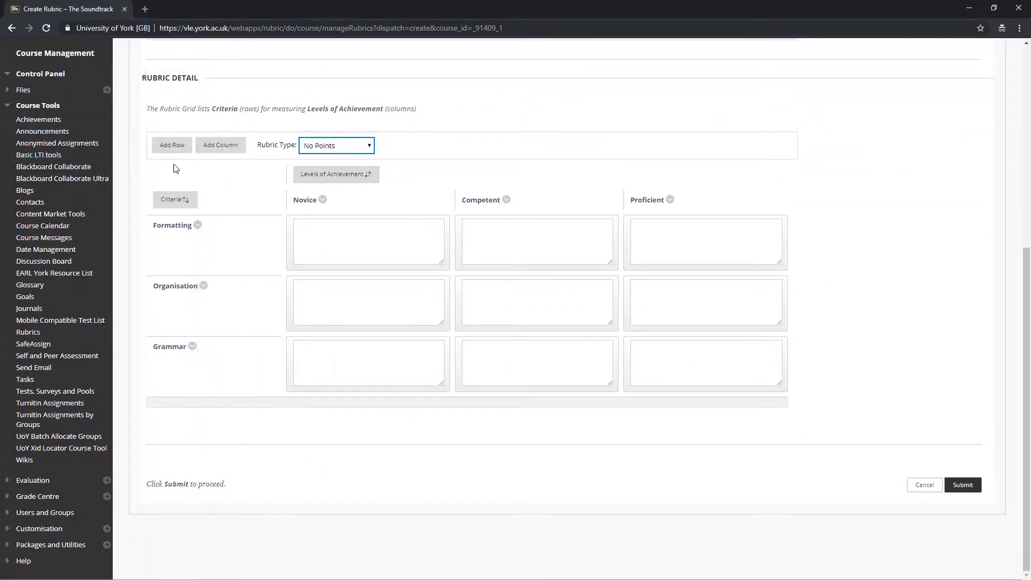
- Add a fourth criteria row below Grammar, delete it, and add another row in its place
{"action": "left_click", "coordinate": [172, 144]}
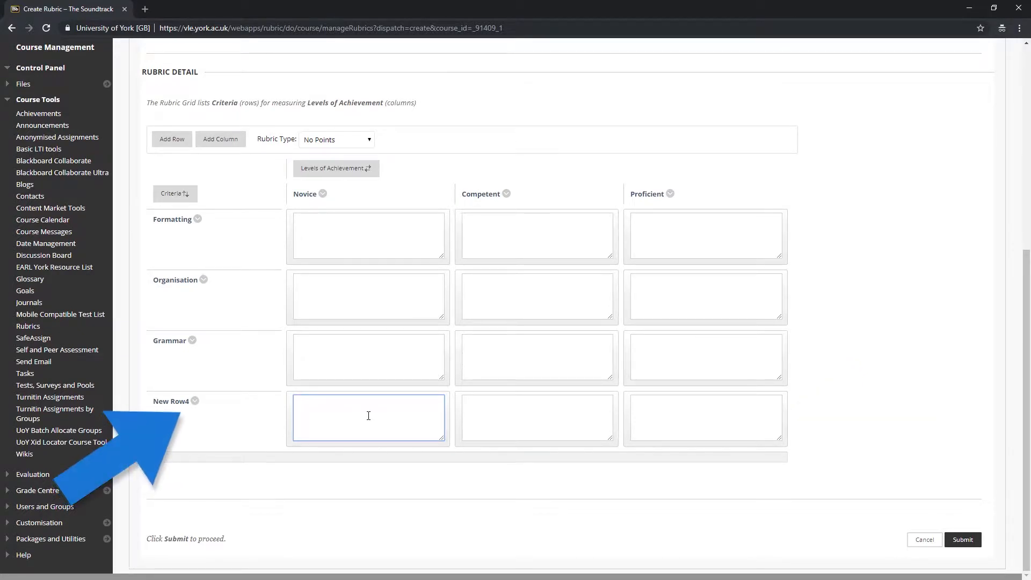
{"action": "left_click", "coordinate": [195, 401]}
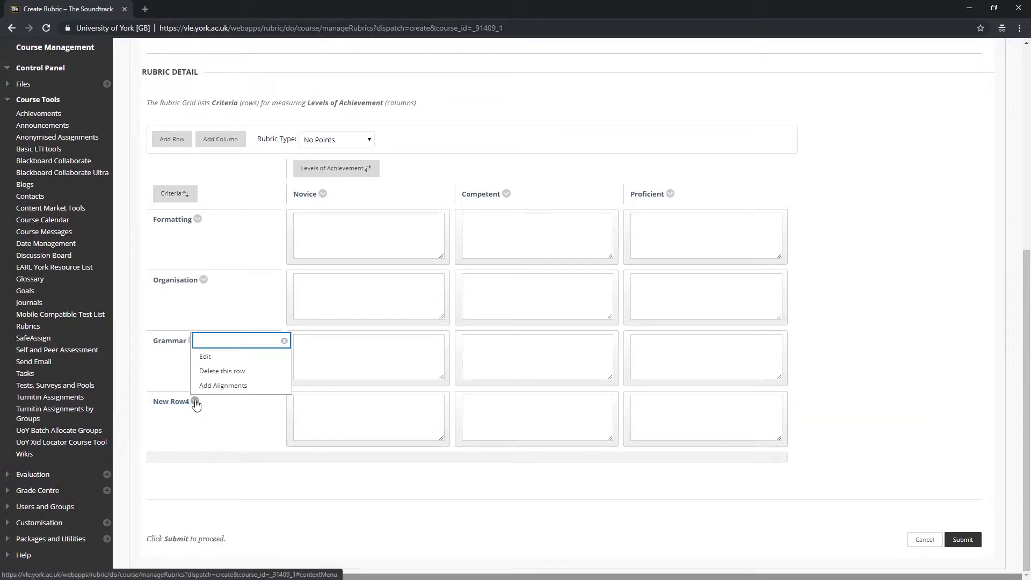
{"action": "left_click", "coordinate": [229, 375]}
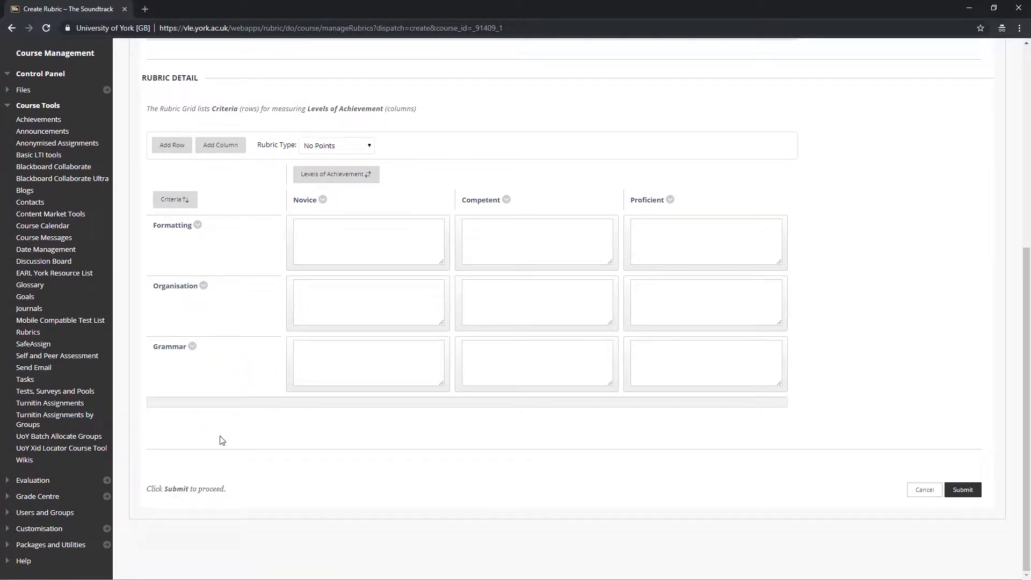
{"action": "left_click", "coordinate": [170, 146]}
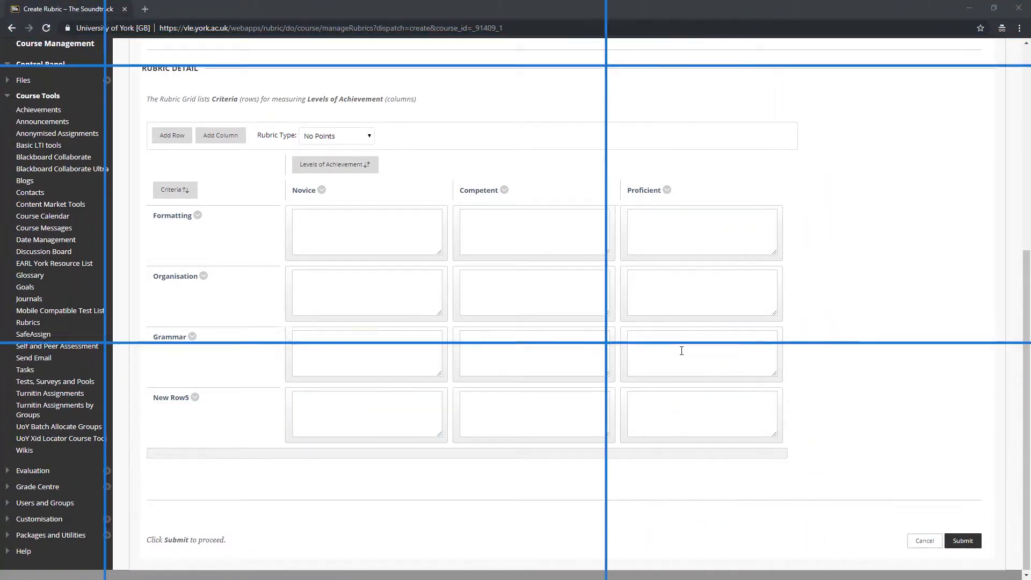
- Add a fourth level-of-achievement column after Proficient, delete it, and add another column in its place
{"action": "left_click", "coordinate": [220, 136]}
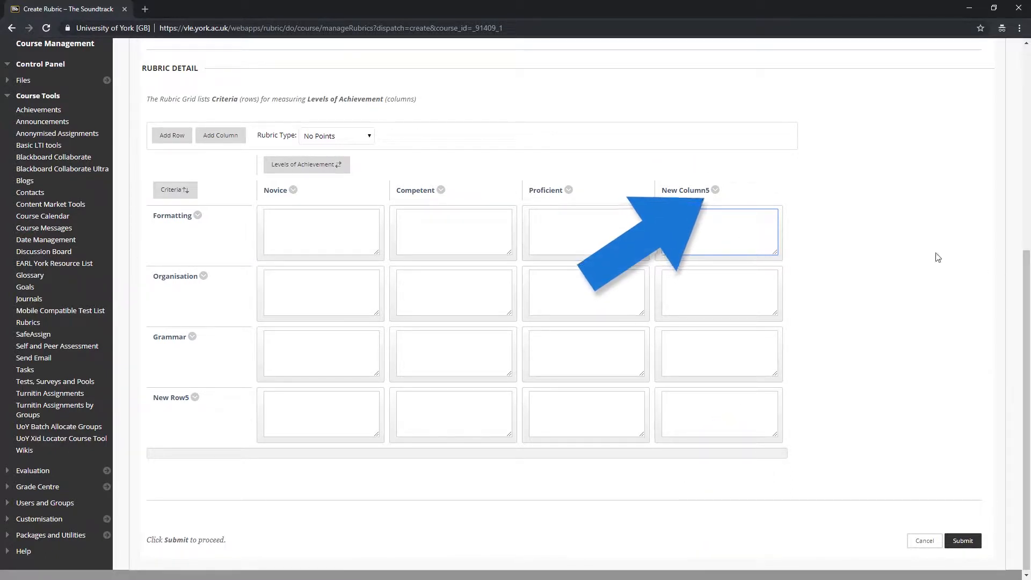
{"action": "left_click", "coordinate": [715, 190]}
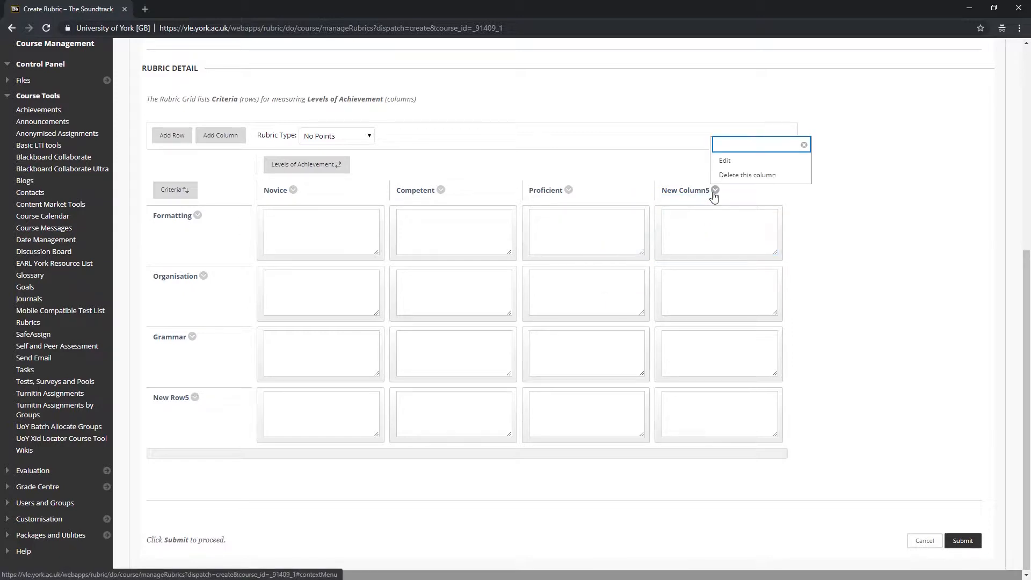
{"action": "left_click", "coordinate": [735, 176]}
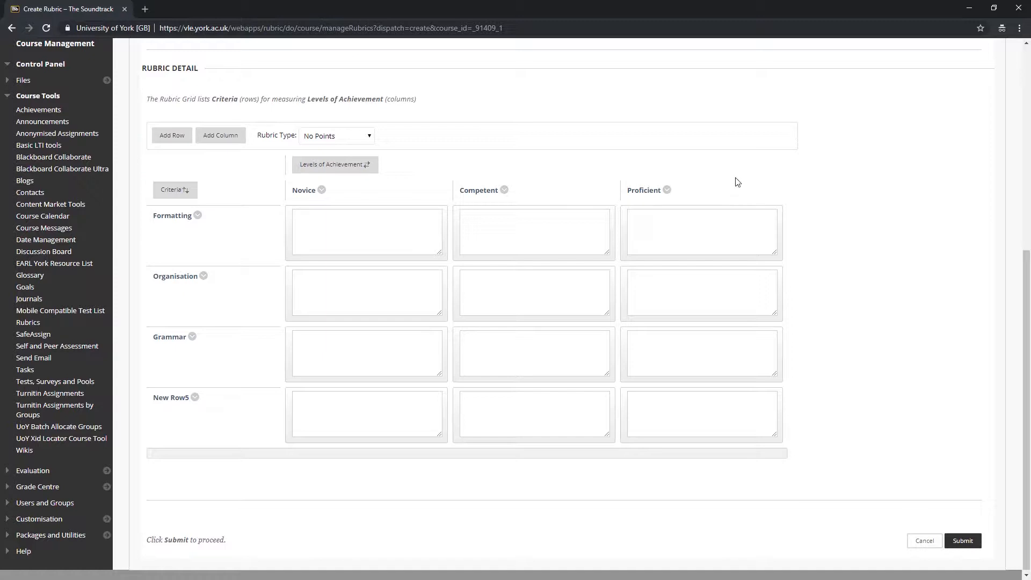
{"action": "left_click", "coordinate": [210, 138]}
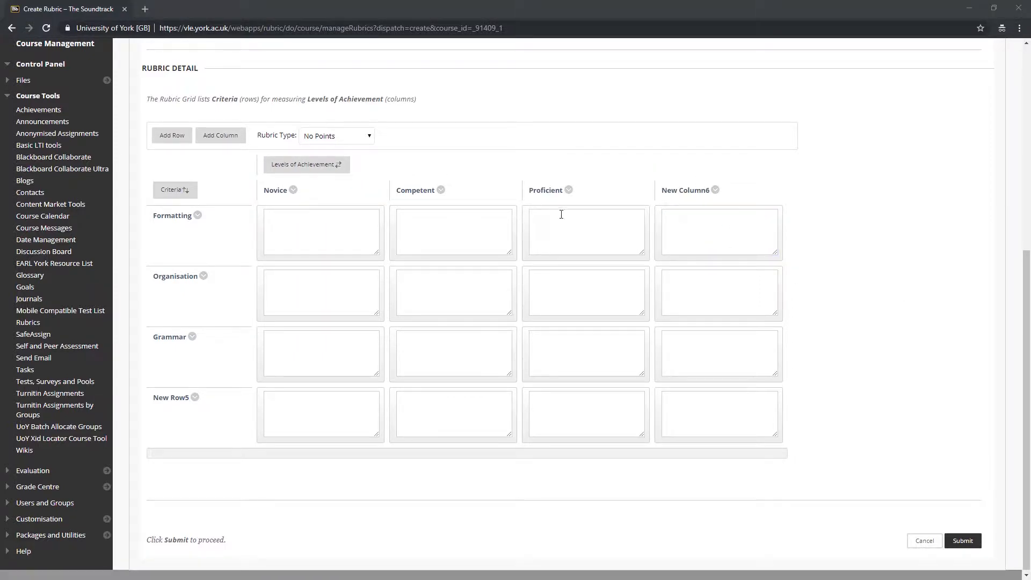
- Rename the Novice level of achievement to Very Poor
{"action": "left_click", "coordinate": [294, 190]}
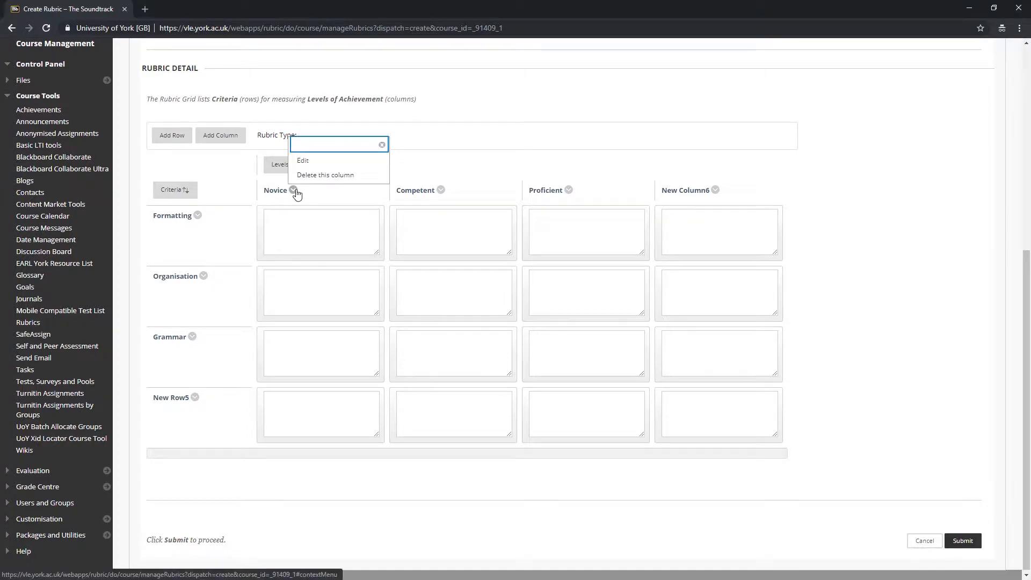
{"action": "left_click", "coordinate": [304, 161]}
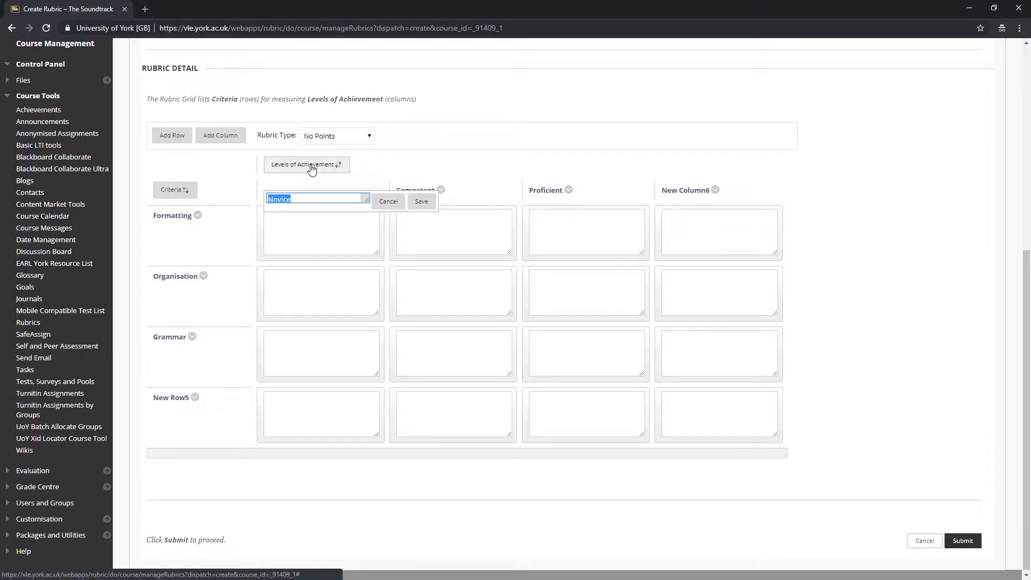
{"action": "type", "text": "Very Poor"}
{"action": "left_click", "coordinate": [421, 202]}
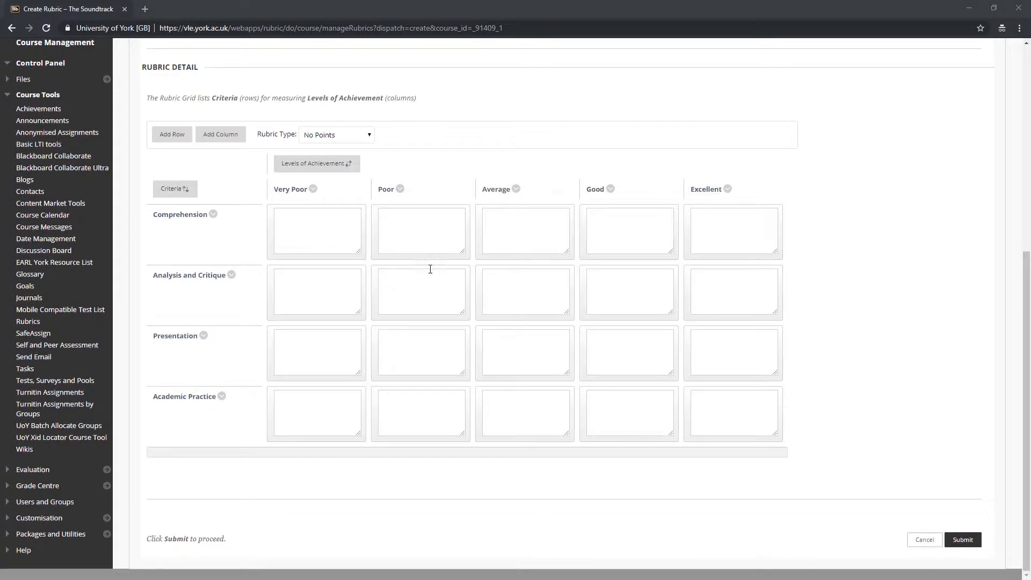
- Describe the Very Poor level of Comprehension as "Your comprehension is severely lacking. Lorem ipsum dolor sit amet, consectetur adipiscing elit."
{"action": "left_click", "coordinate": [310, 236]}
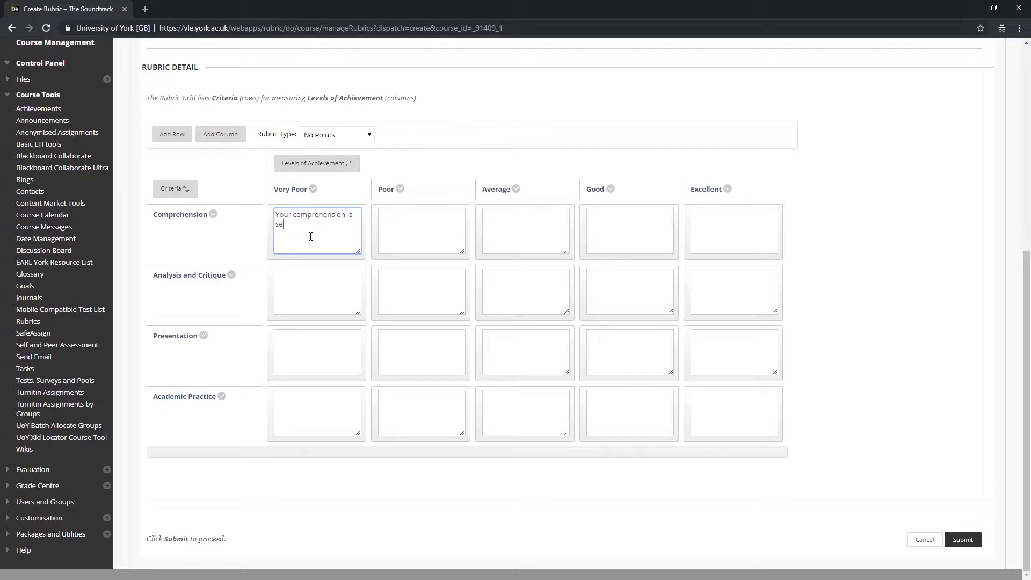
{"action": "type", "text": "Your comprehension is severely lacking. Lorem ipsum dolor sit amet, consectetur adipiscing elit."}
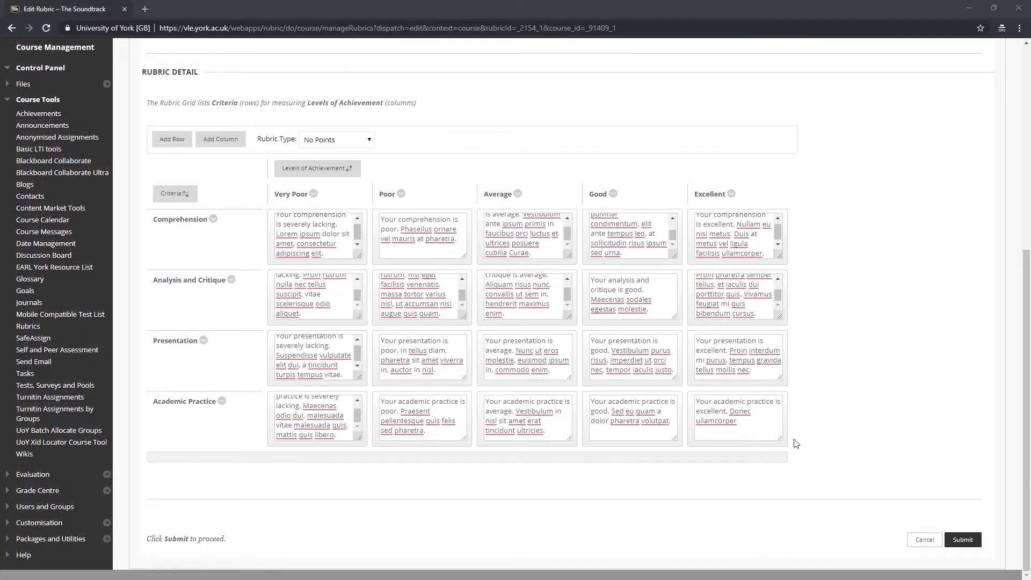
- Enlarge the description box for Academic Practice at the Excellent level and submit the completed rubric
{"action": "left_click_drag", "start_coordinate": [783, 442], "coordinate": [791, 458]}
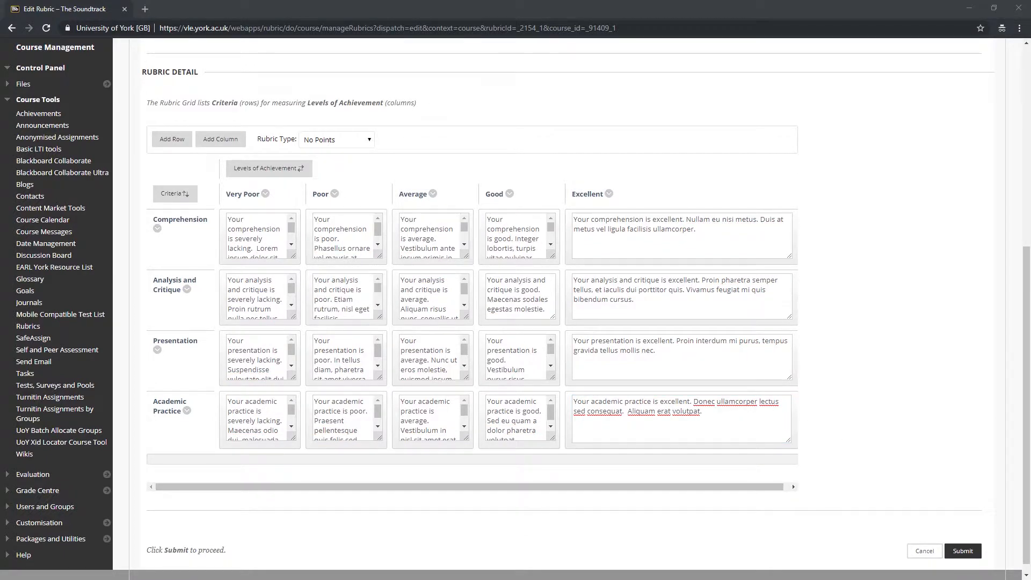
{"action": "left_click", "coordinate": [963, 551]}
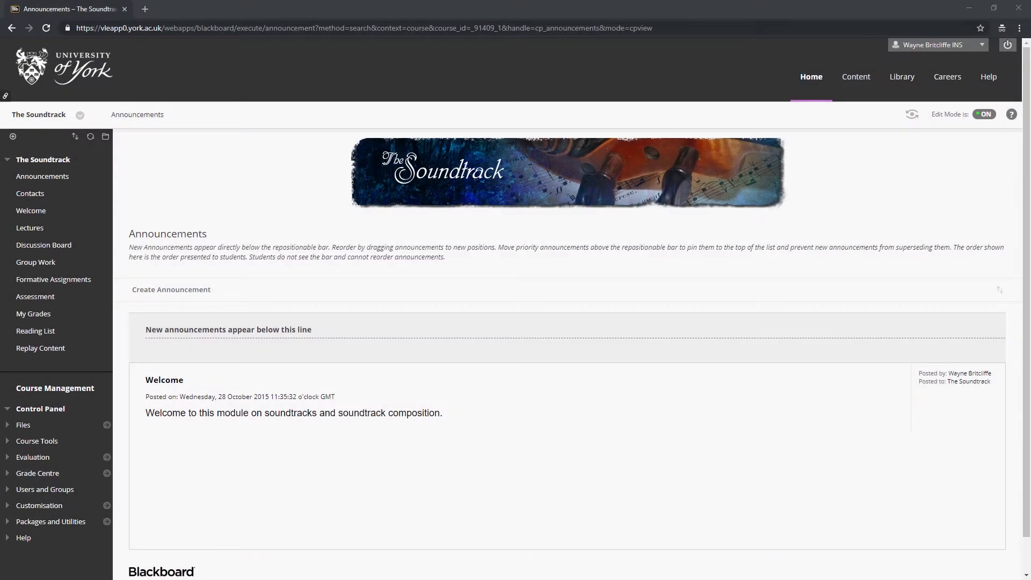
- Open the Formative Assignment item in the Formative Assignments area for editing
{"action": "left_click", "coordinate": [79, 284]}
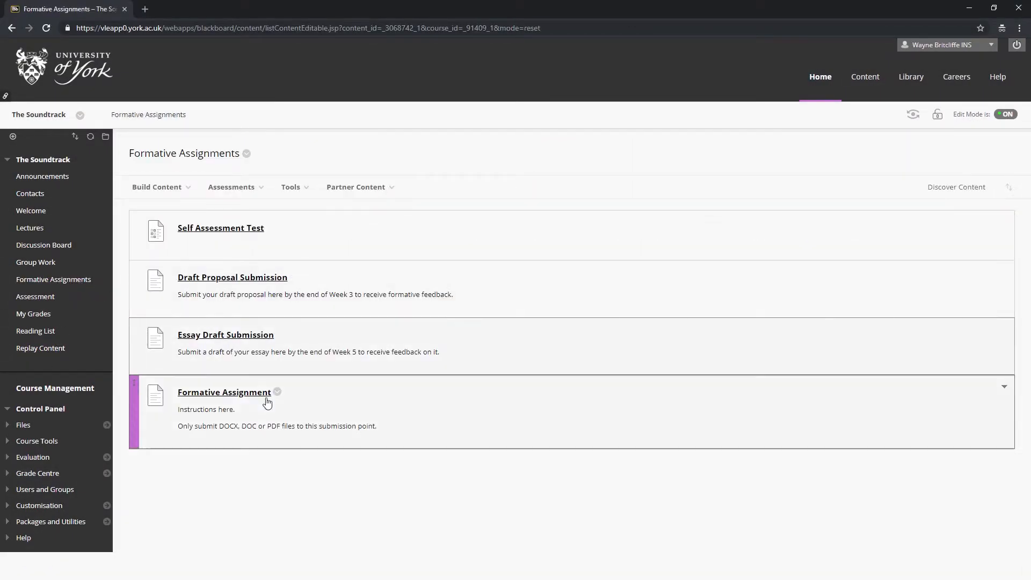
{"action": "left_click", "coordinate": [278, 394]}
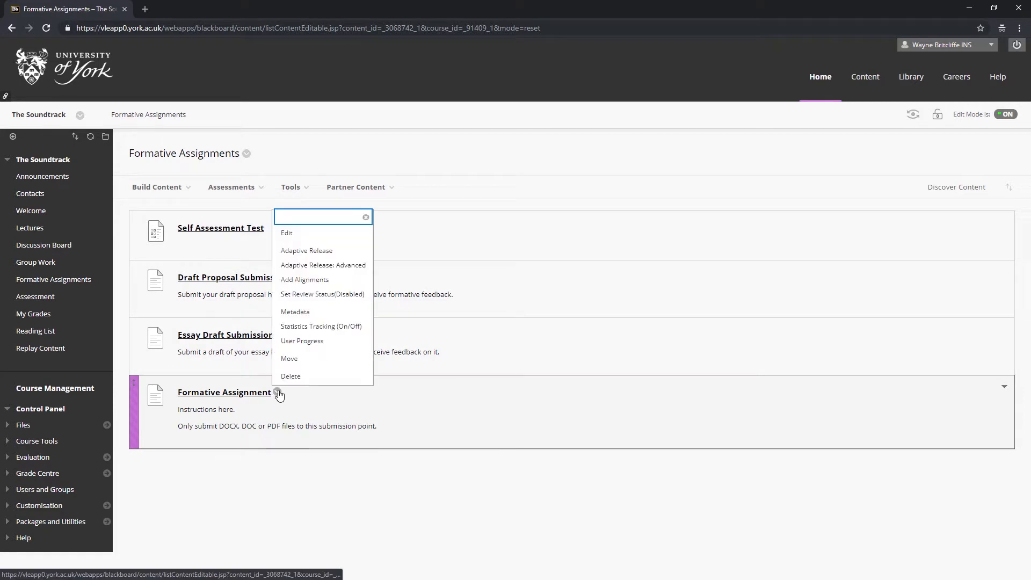
{"action": "left_click", "coordinate": [301, 234]}
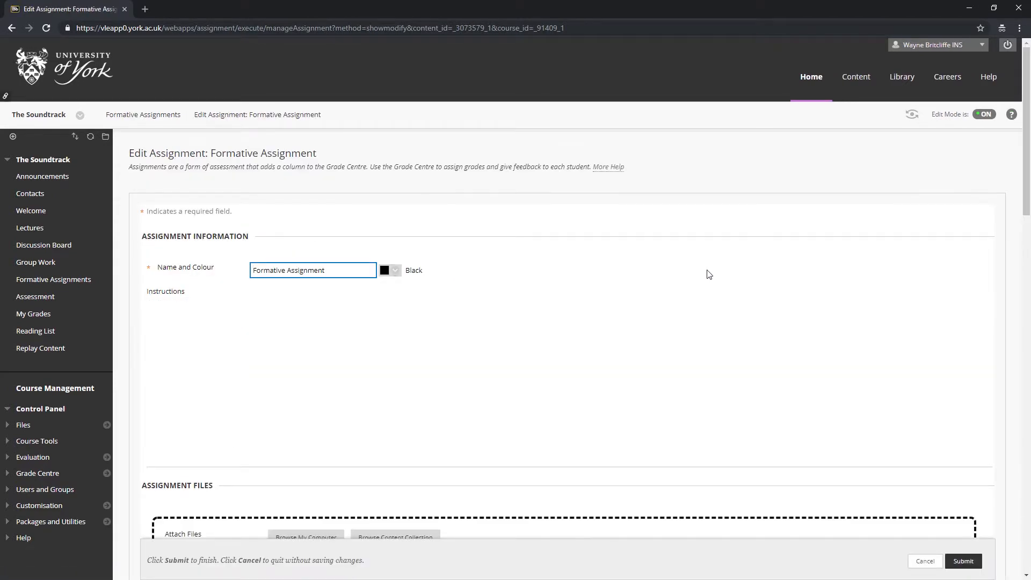
- Associate the existing Formative Assessment Rubric with the assignment in its Grading section
{"action": "left_click_drag", "start_coordinate": [1026, 185], "coordinate": [1026, 298]}
{"action": "scroll", "coordinate": [609, 221], "scroll_direction": "down", "scroll_amount": 4}
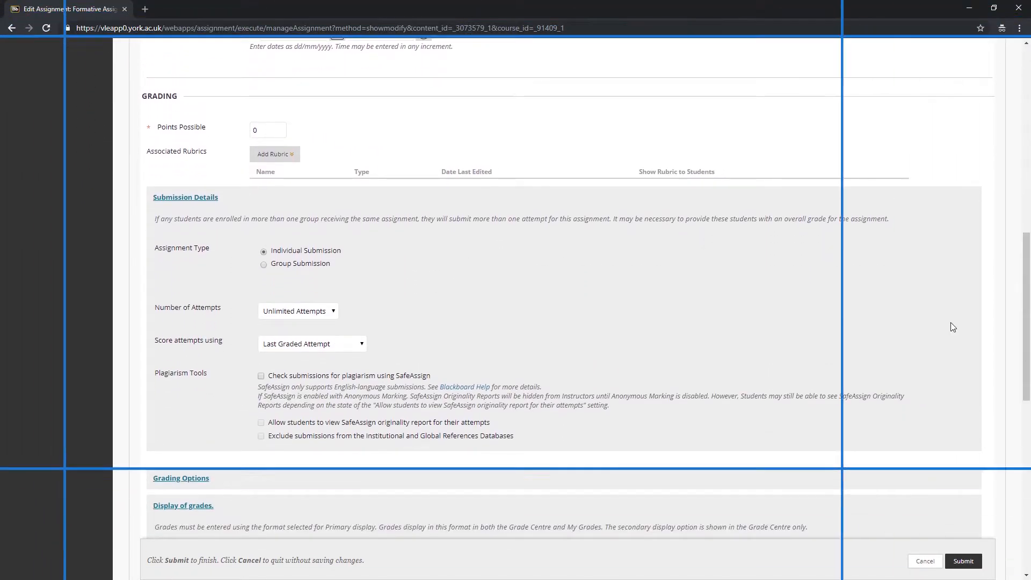
{"action": "left_click", "coordinate": [291, 155]}
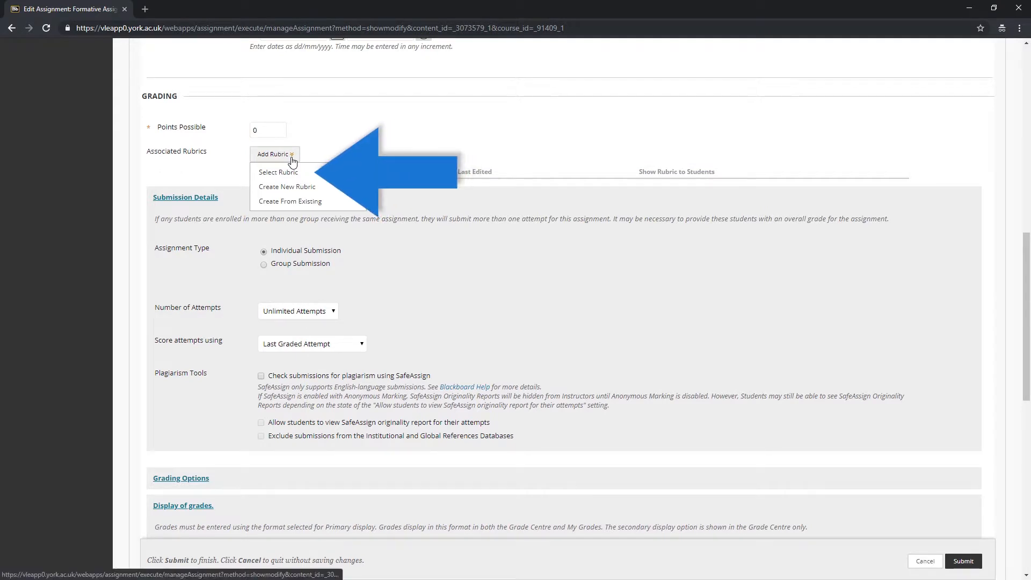
{"action": "left_click", "coordinate": [288, 171]}
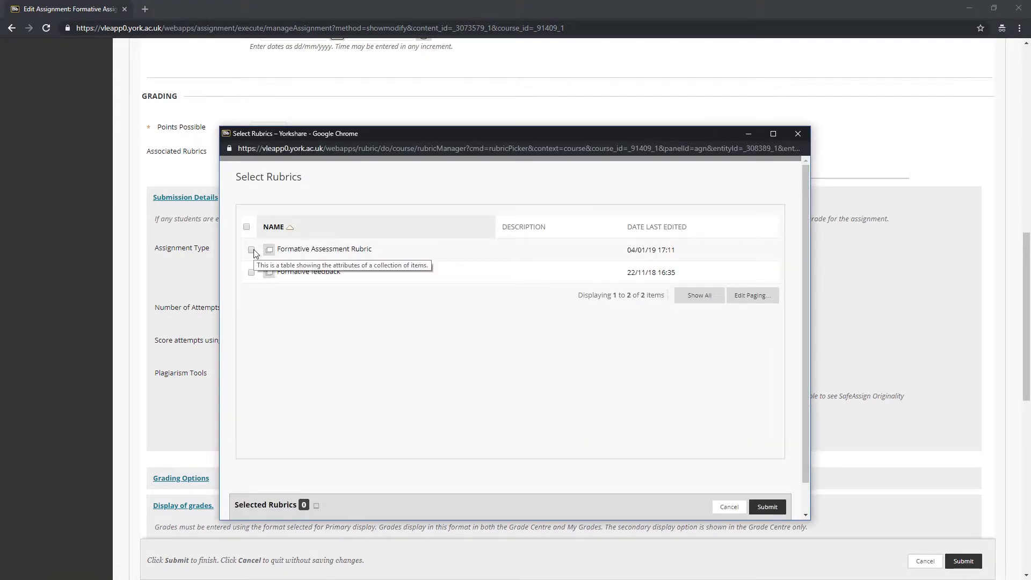
{"action": "left_click", "coordinate": [252, 250]}
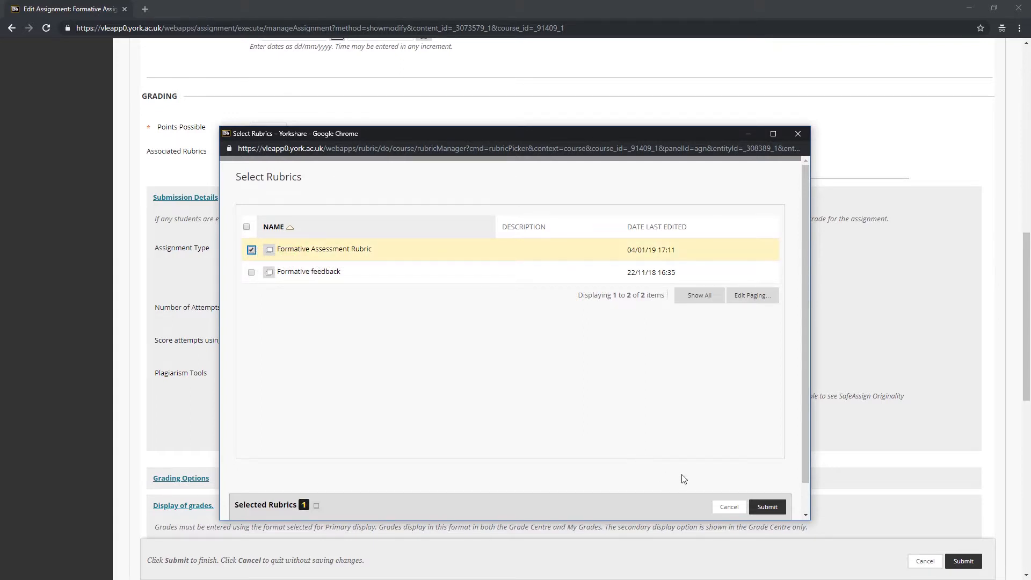
{"action": "left_click", "coordinate": [768, 507]}
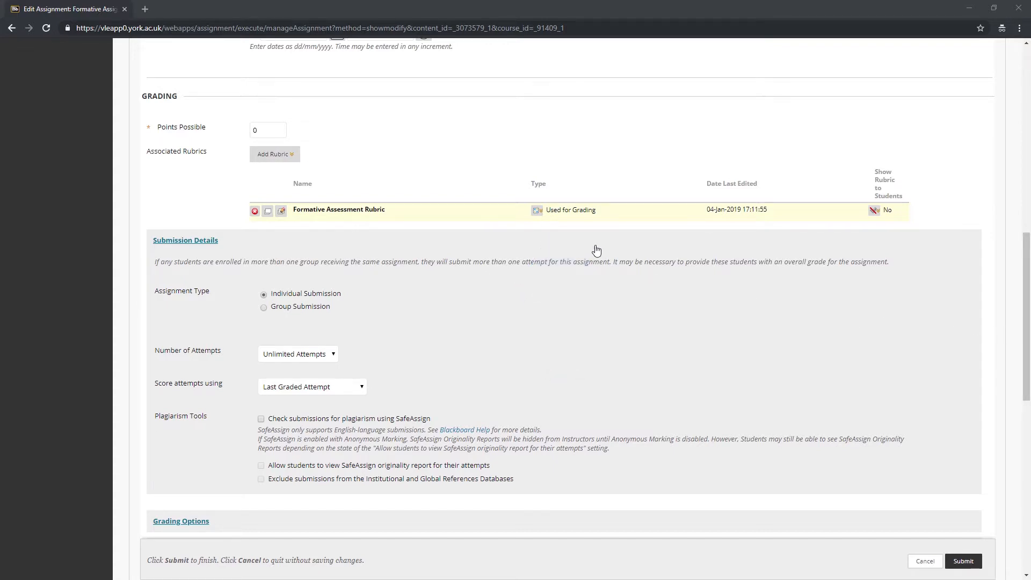
- Set the associated rubric to Used for Secondary Evaluation, show it to students as Yes (Without Rubric Scores), and submit the assignment
{"action": "left_click", "coordinate": [538, 211]}
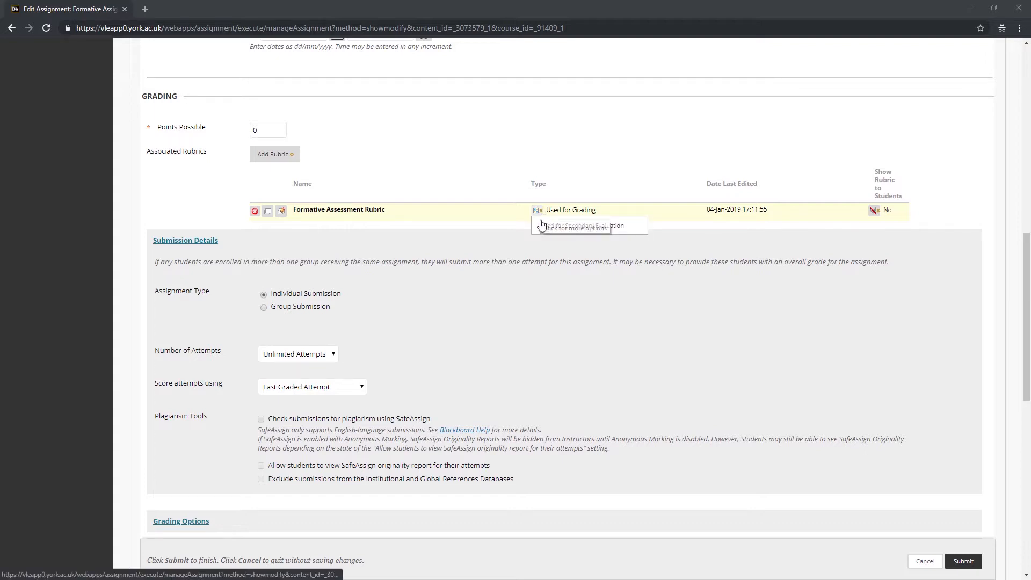
{"action": "left_click", "coordinate": [543, 227]}
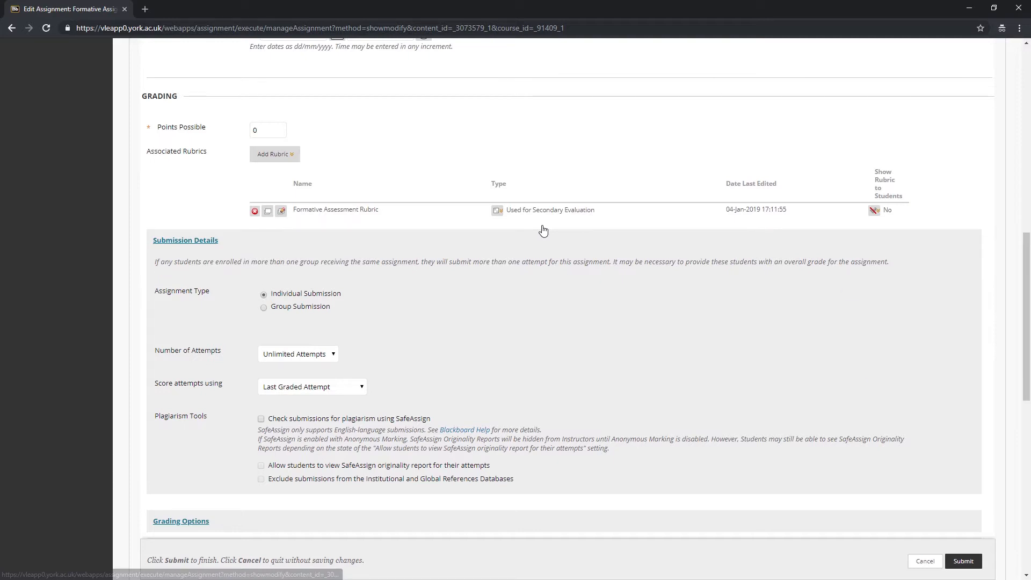
{"action": "left_click", "coordinate": [875, 212]}
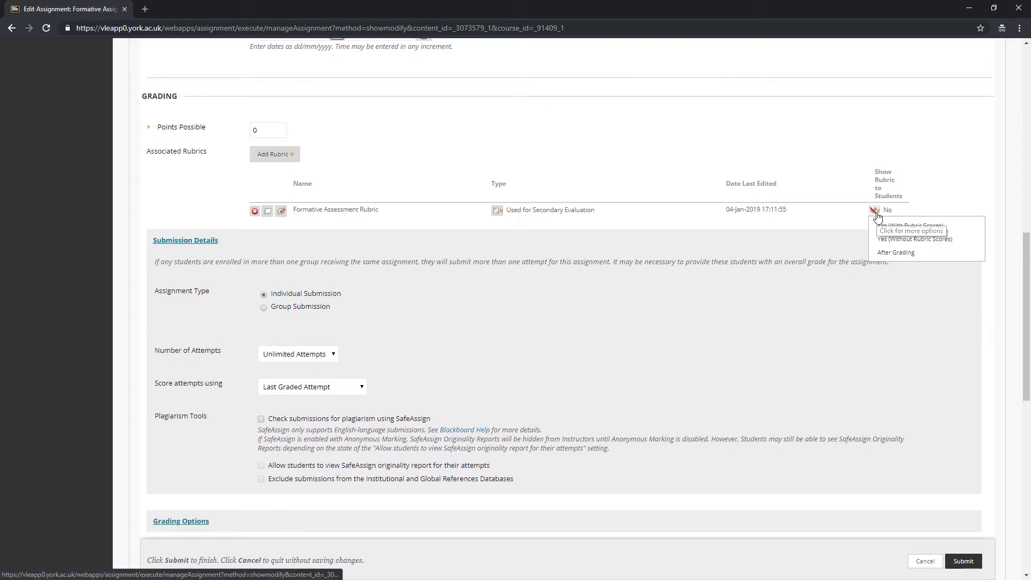
{"action": "left_click", "coordinate": [916, 239]}
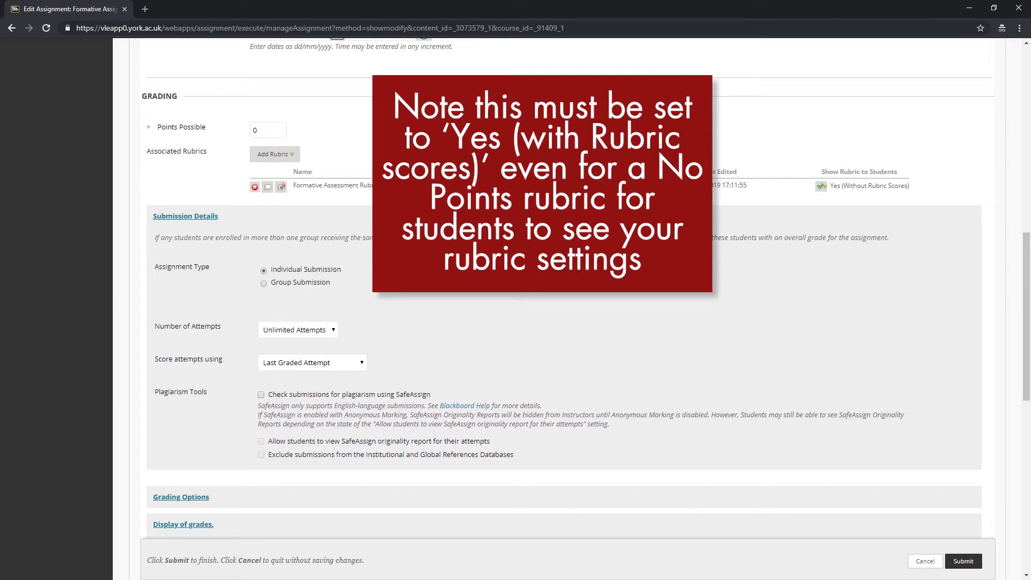
{"action": "left_click", "coordinate": [965, 561]}
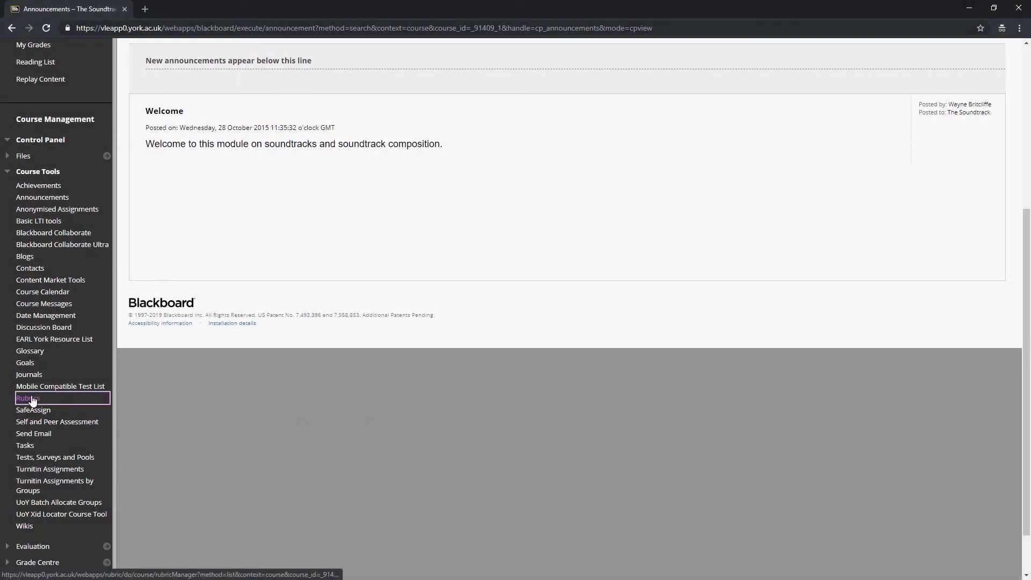
- Export the Formative Assessment Rubric from the course's Rubrics list to the local computer and download the exported file
{"action": "left_click", "coordinate": [27, 398]}
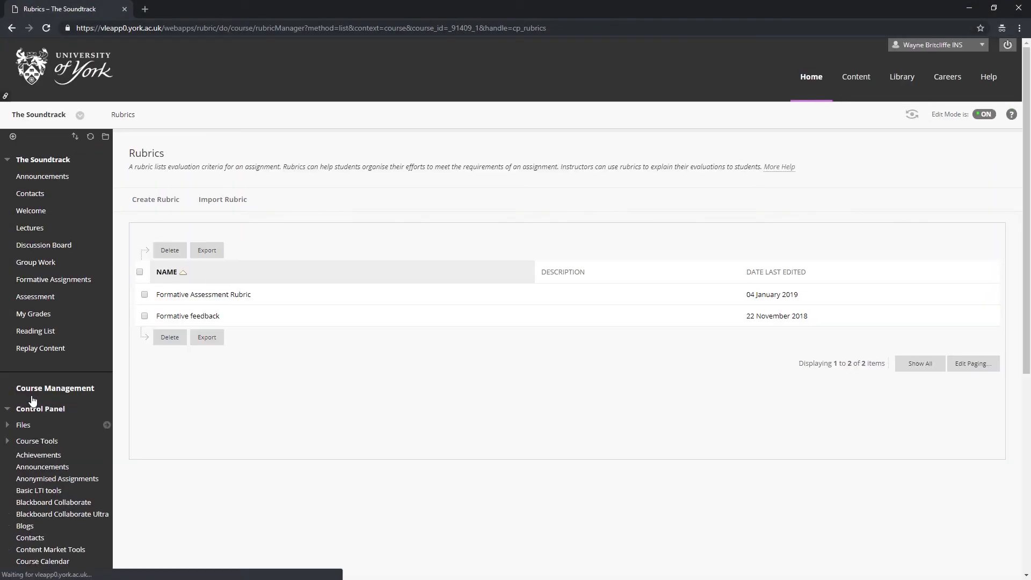
{"action": "left_click", "coordinate": [144, 294]}
{"action": "left_click", "coordinate": [207, 251]}
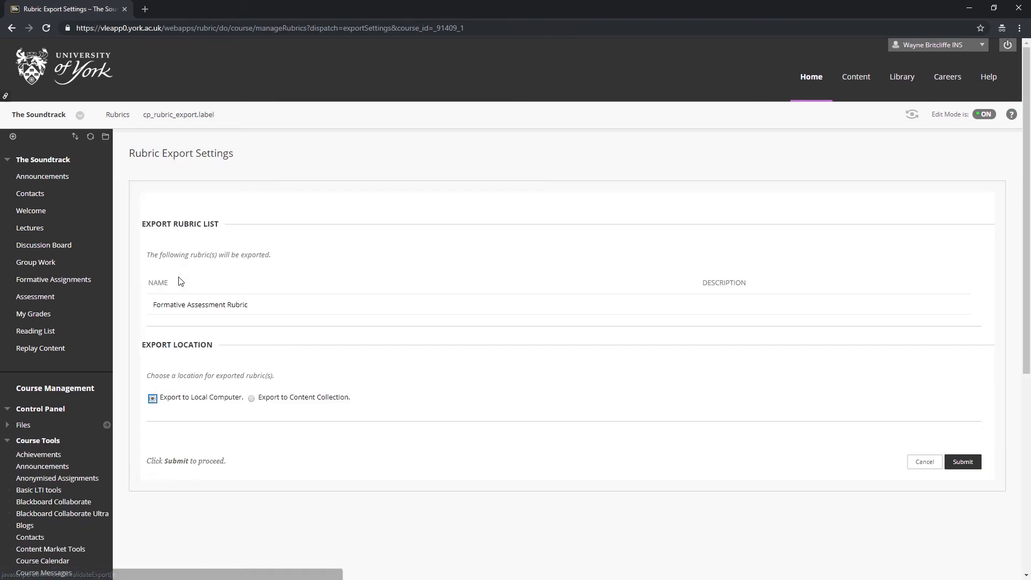
{"action": "left_click", "coordinate": [959, 461]}
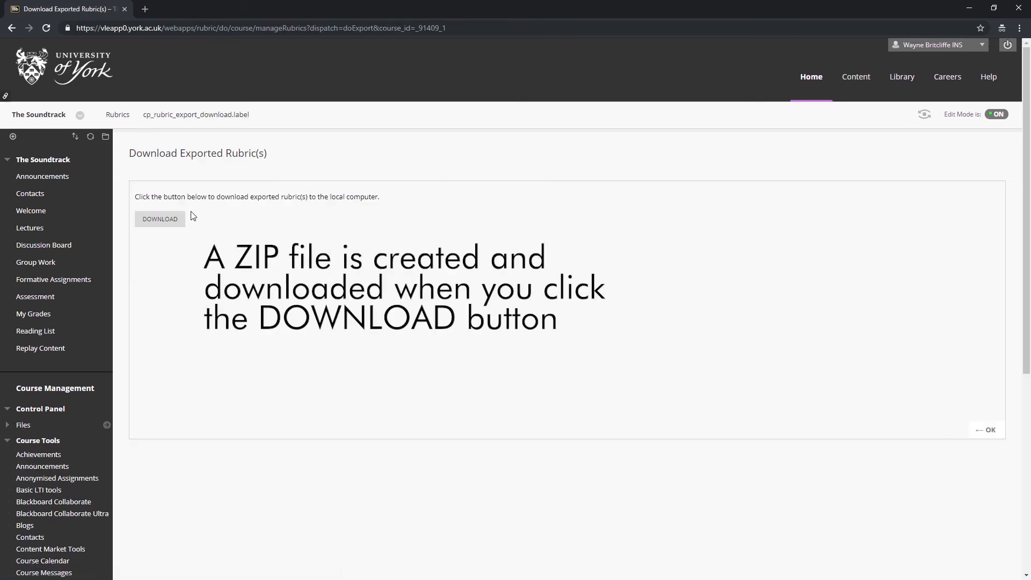
{"action": "left_click", "coordinate": [166, 220]}
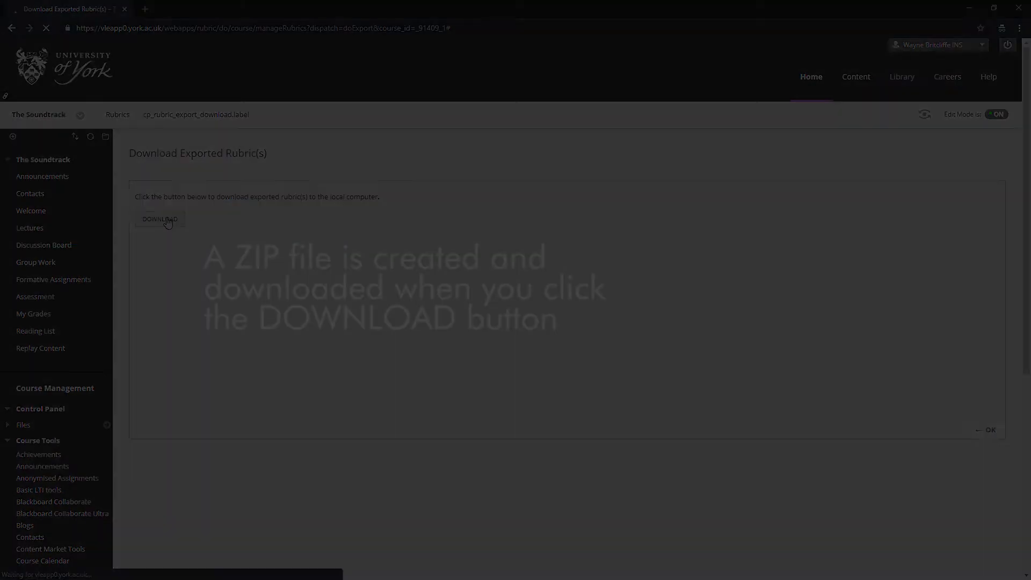